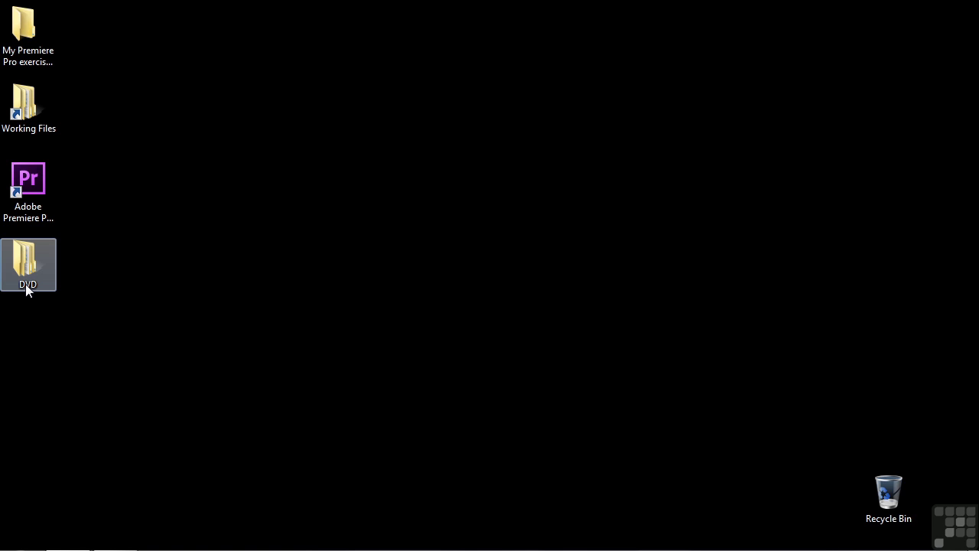
Examine the AUDIO_TS and VIDEO_TS folders on the OCC_NIGHTINGALE disc, plus the DVD folder on the desktop
double_click(27, 123)
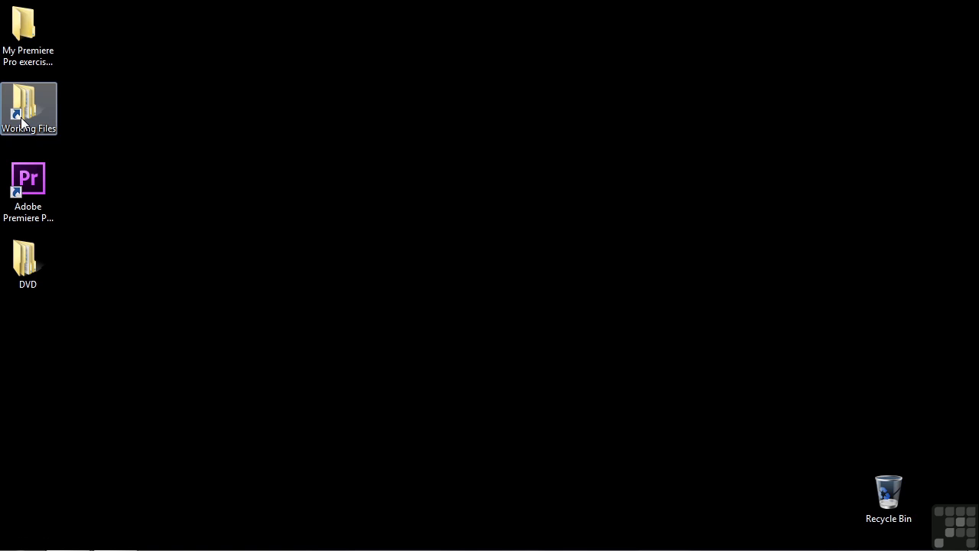
left_click(283, 335)
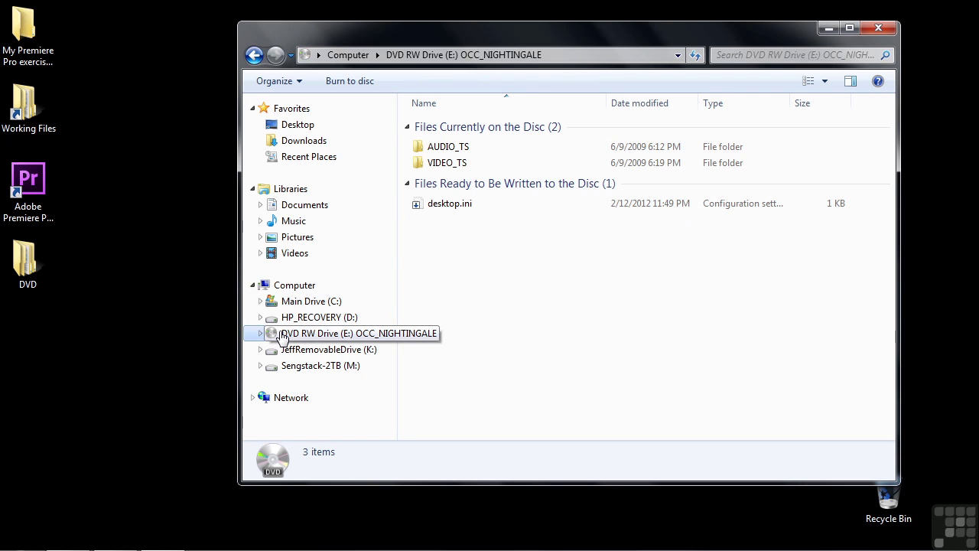
double_click(444, 147)
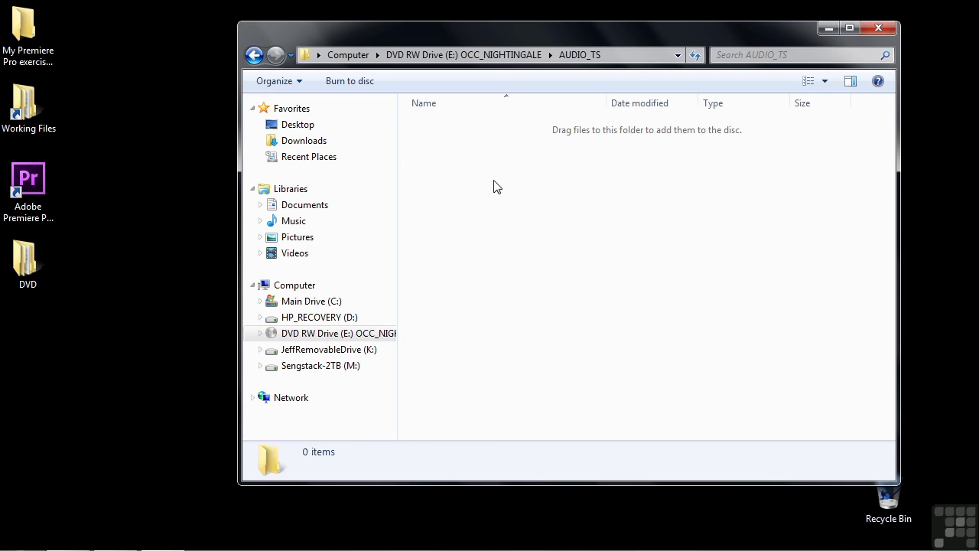
left_click(502, 61)
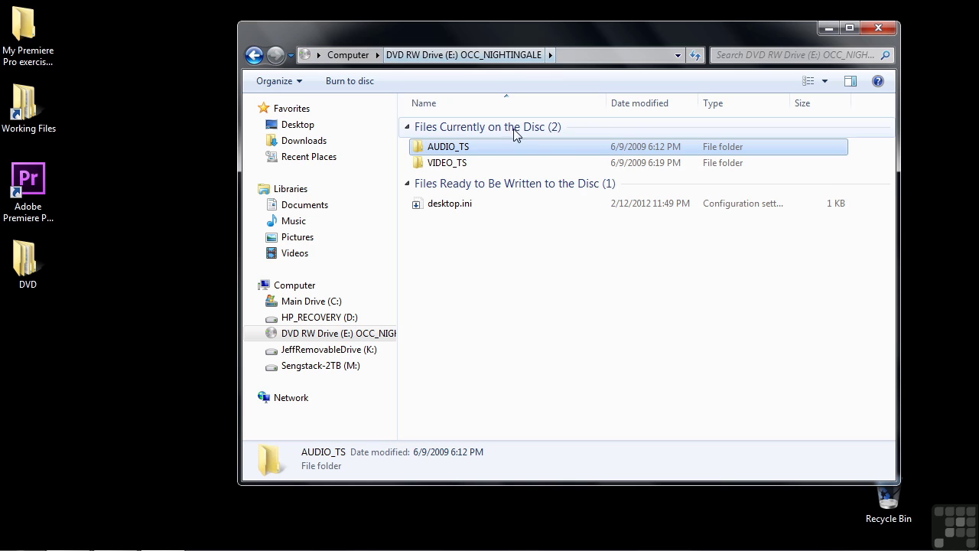
double_click(426, 164)
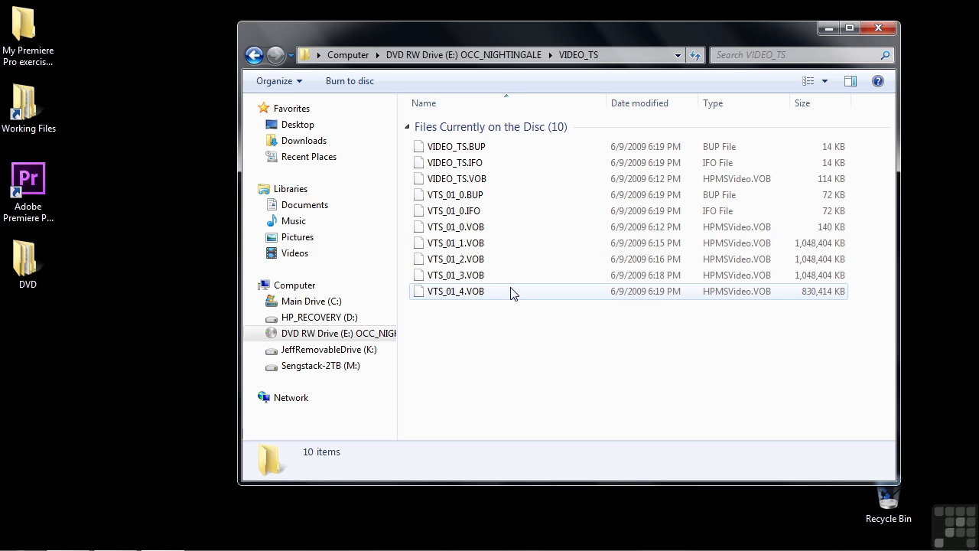
left_click(876, 29)
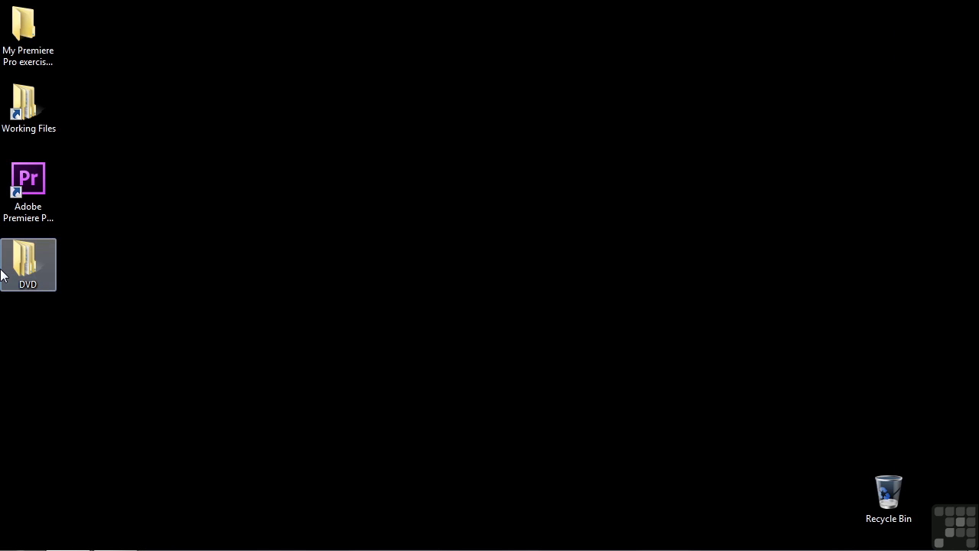
double_click(31, 264)
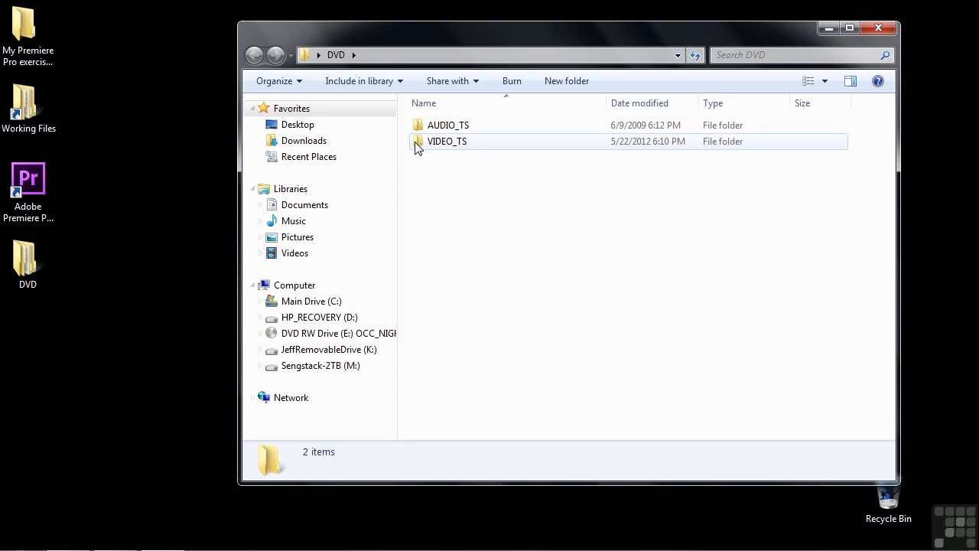
left_click(877, 28)
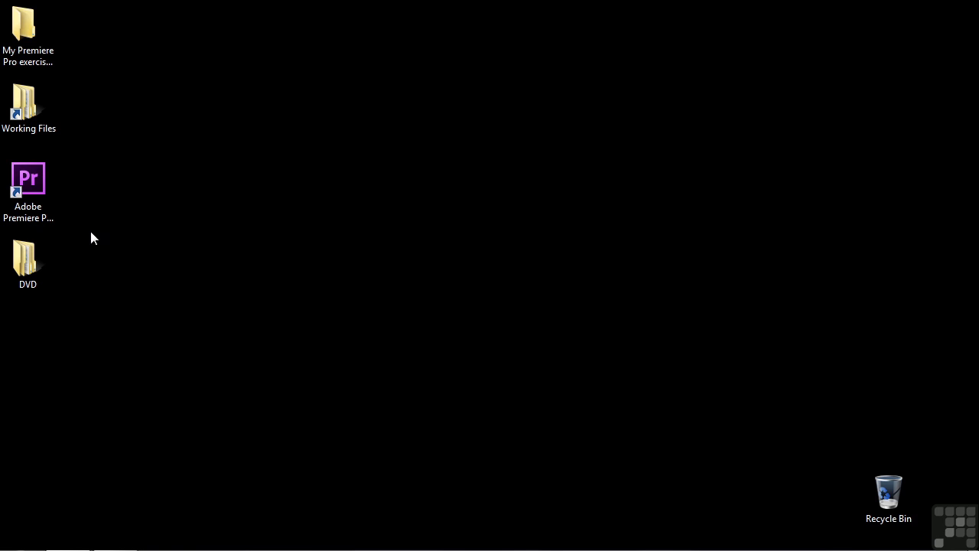
Launch Adobe Premiere Pro and start a new project located in the desktop folder My Premiere Pro exercise files
double_click(28, 183)
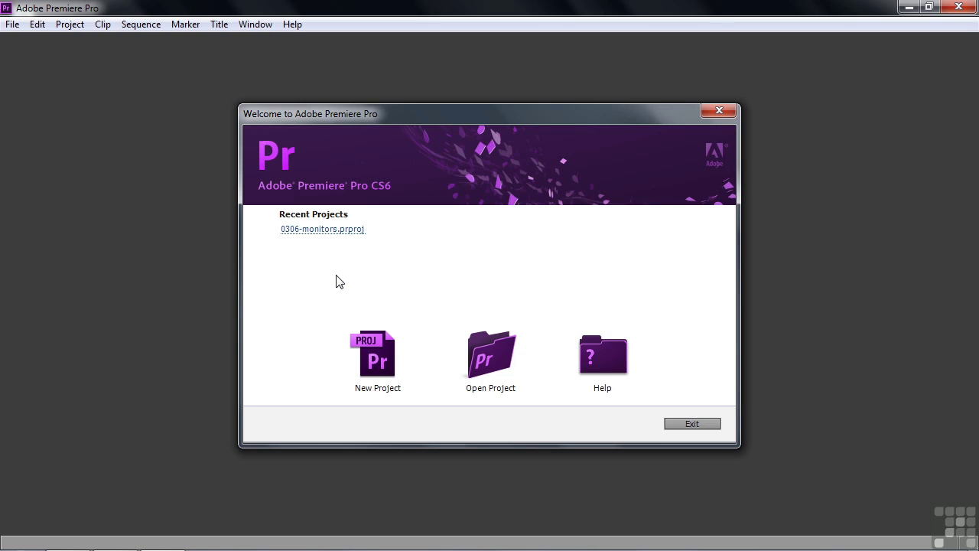
left_click(385, 359)
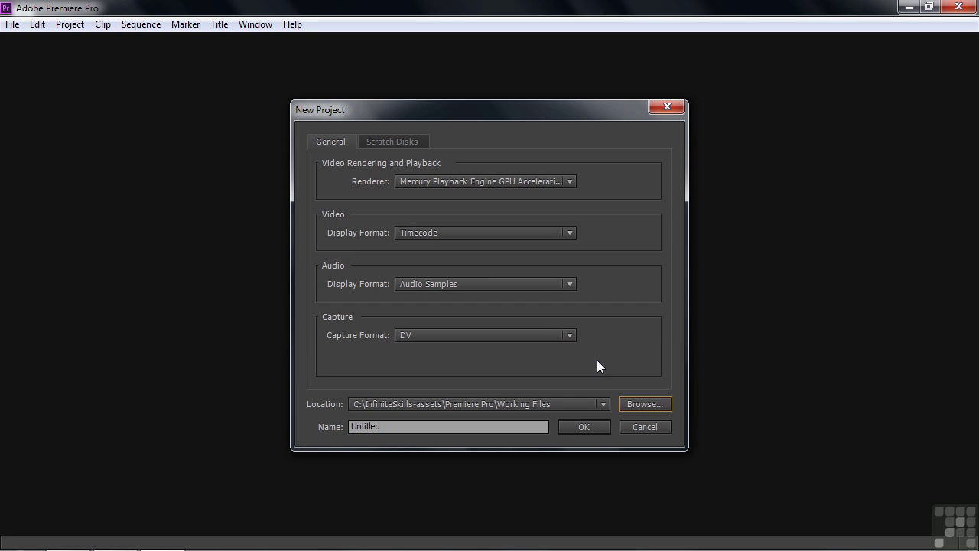
left_click(645, 404)
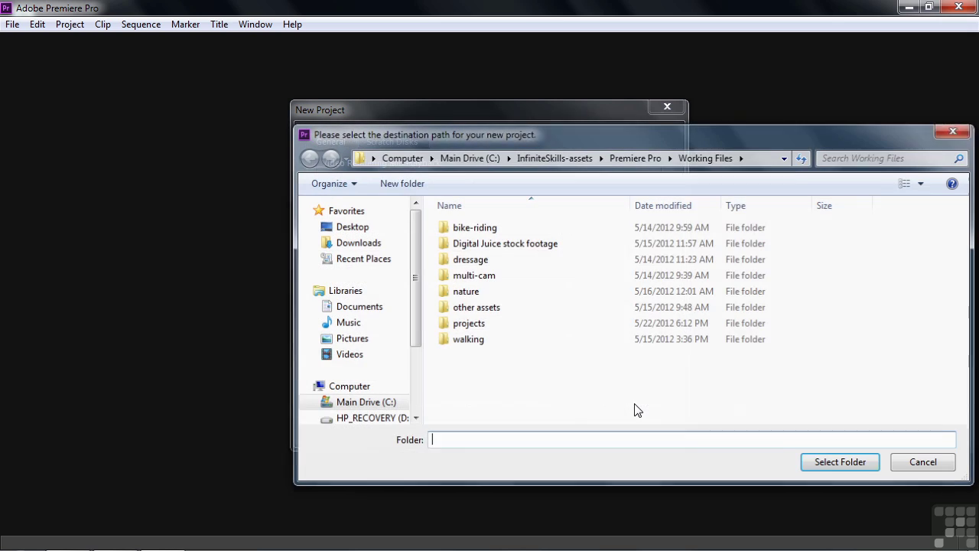
left_click(368, 226)
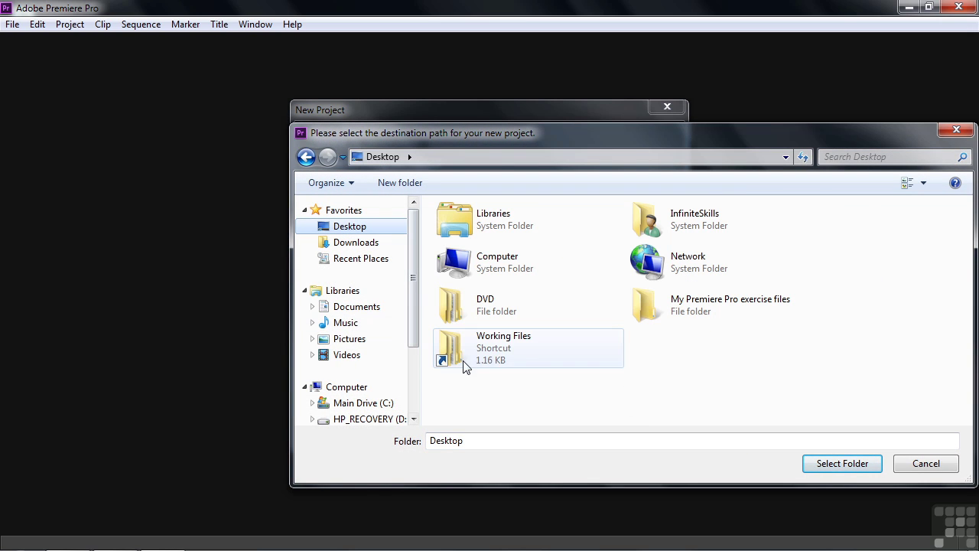
double_click(662, 306)
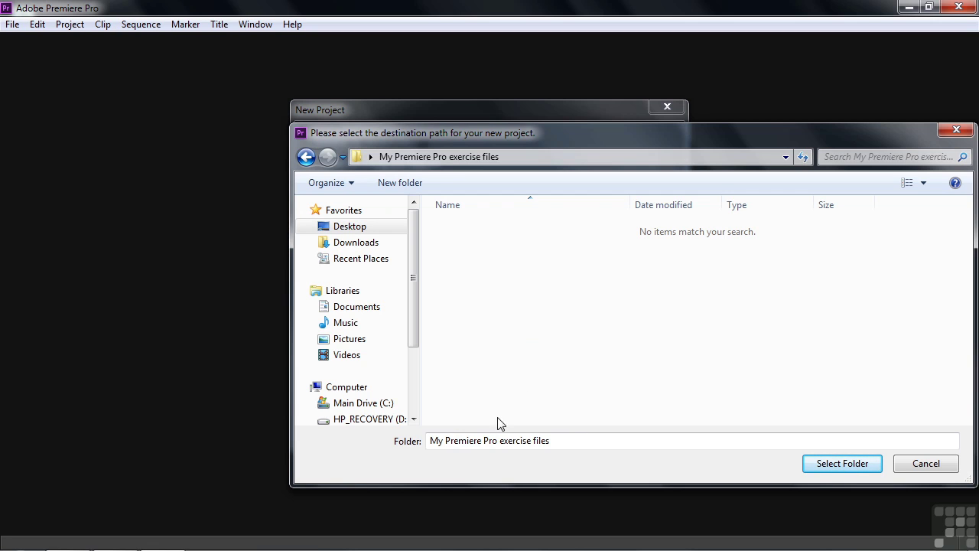
left_click(846, 466)
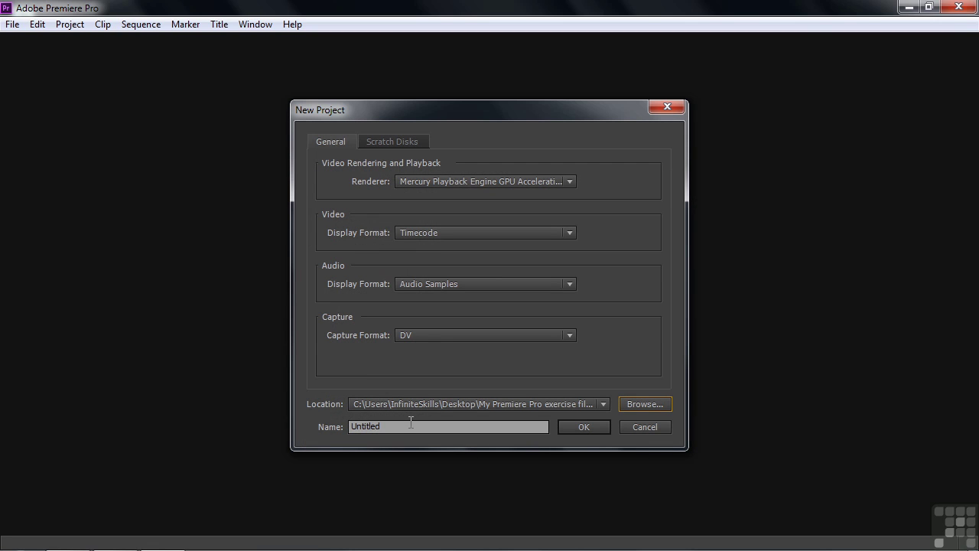
Name the new project DVD import and create it without adding a sequence
left_click_drag(399, 426, 343, 427)
type("DVD import")
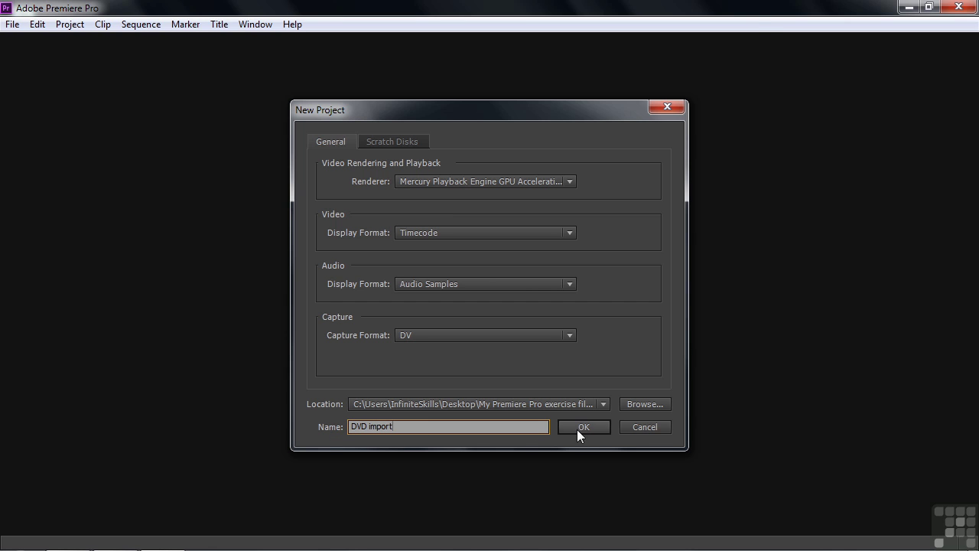
left_click(578, 427)
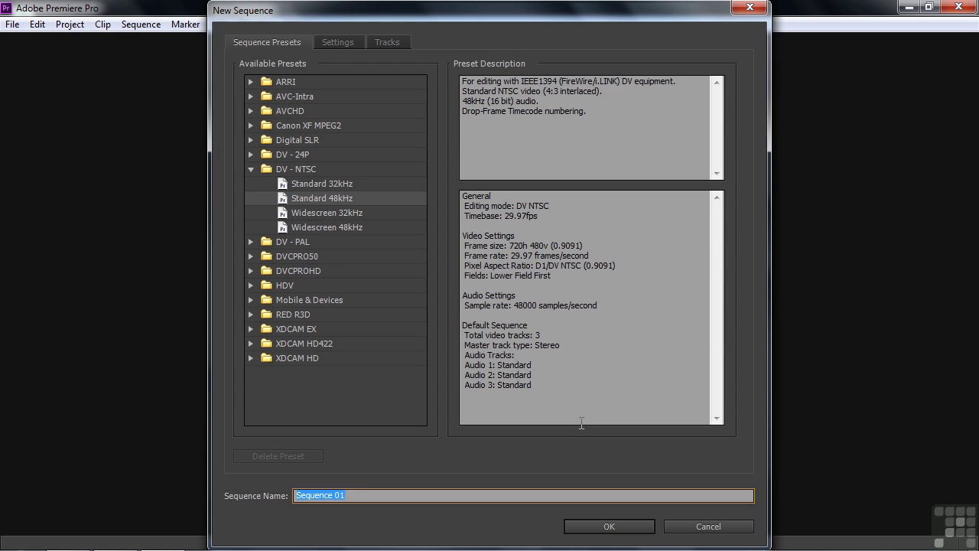
left_click(702, 527)
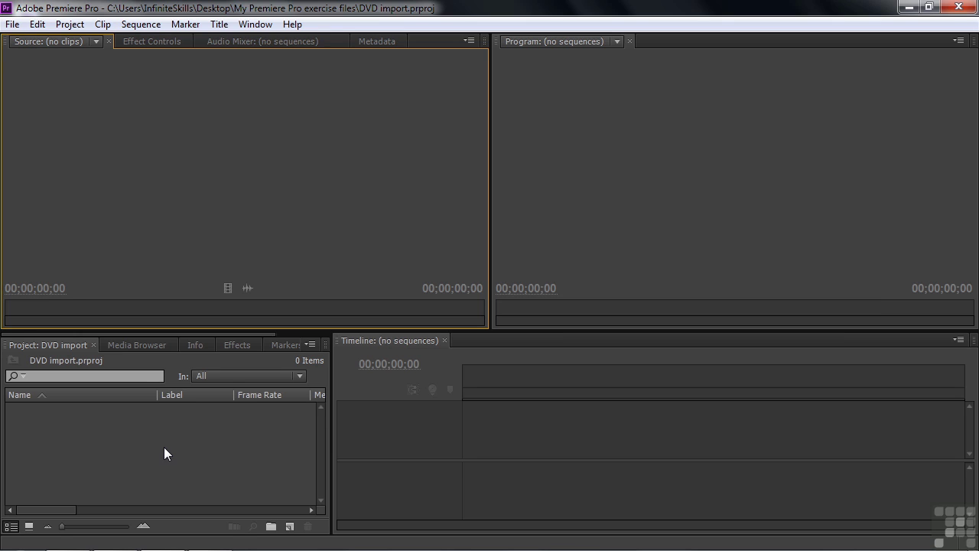
Browse the video files in the VIDEO_TS folder of drive E: (OCC_NIGHTINGALE) with the Media Browser
left_click(142, 345)
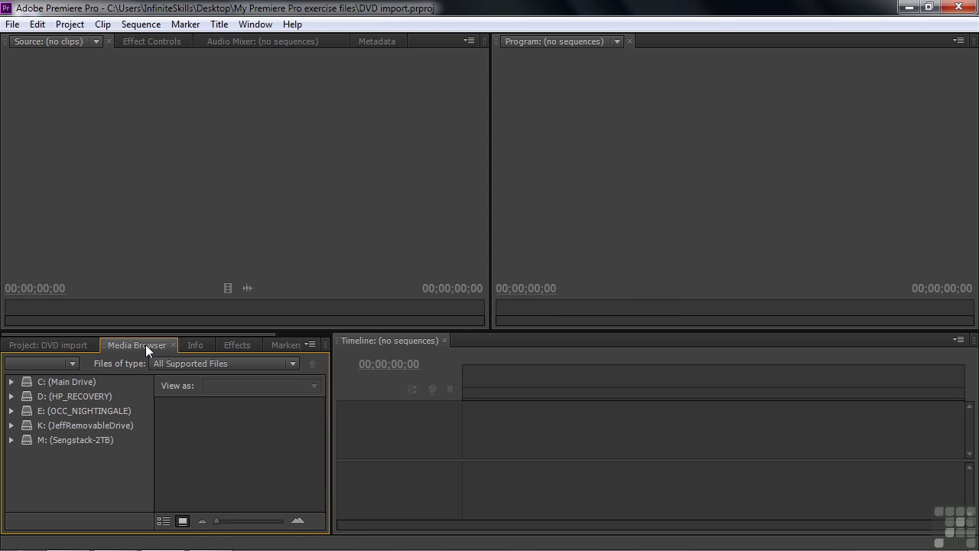
left_click(11, 411)
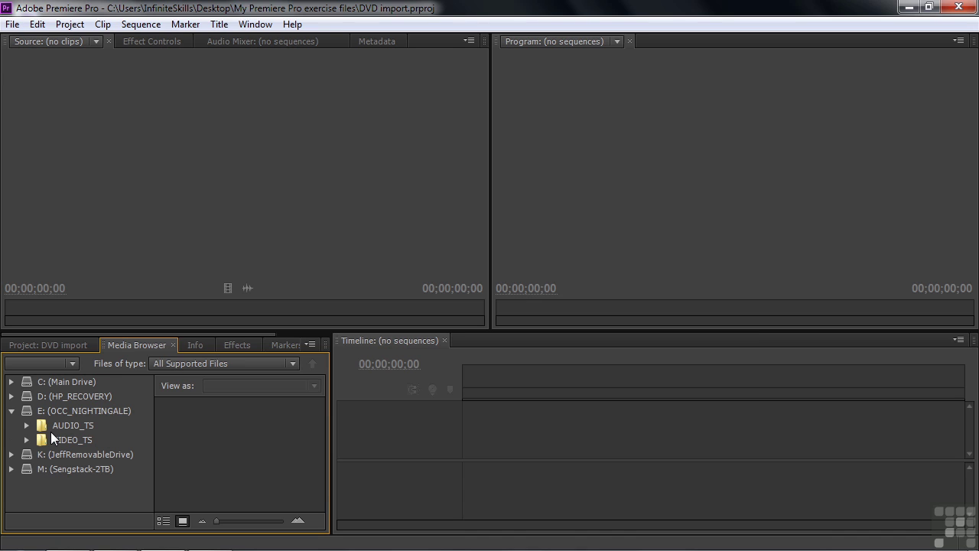
left_click(51, 437)
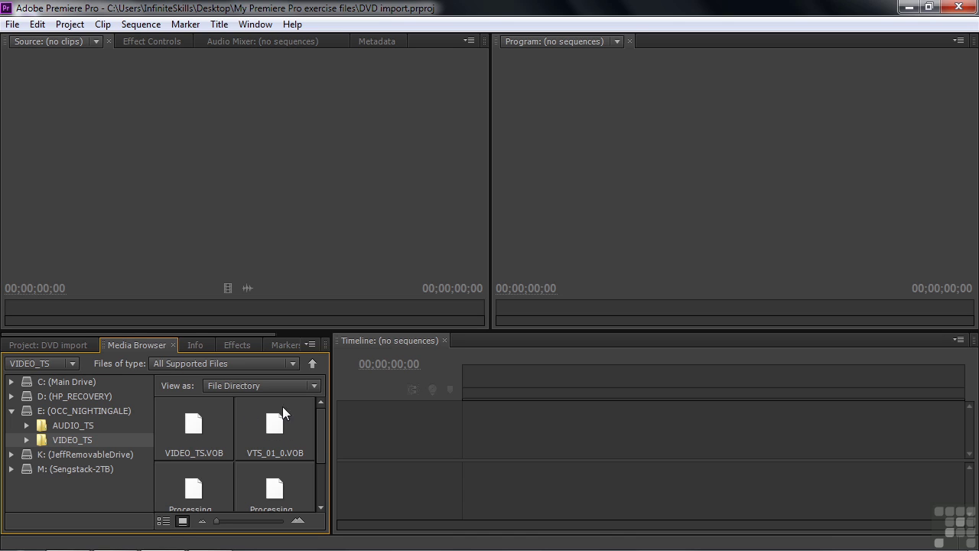
left_click_drag(317, 431, 319, 461)
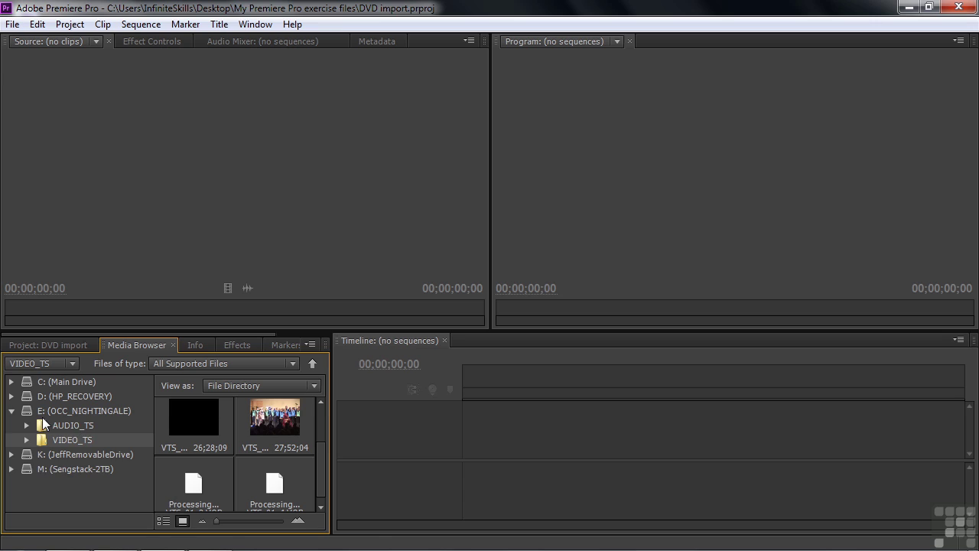
left_click(12, 411)
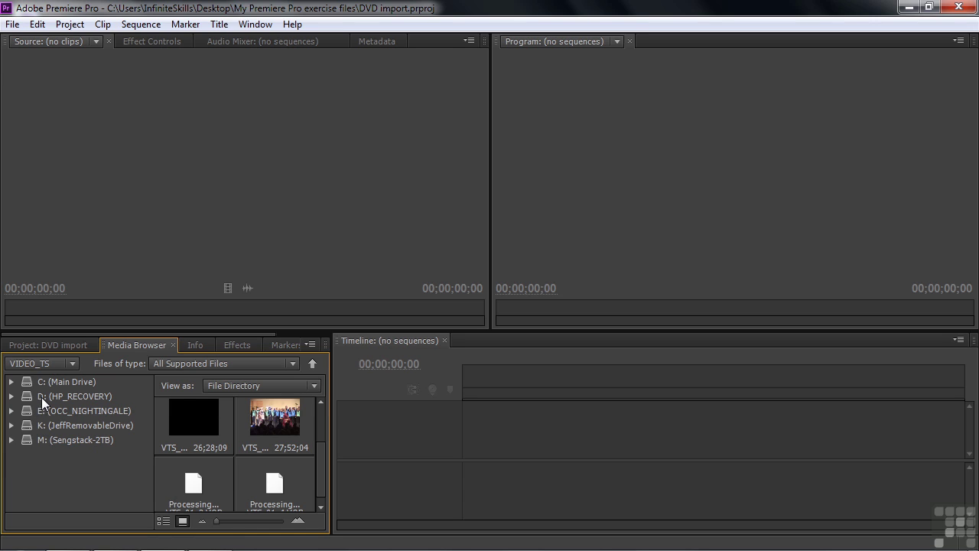
Import VTS_01_3.VOB into the project from the VIDEO_TS folder inside the desktop's DVD folder, using the Media Browser
left_click(63, 395)
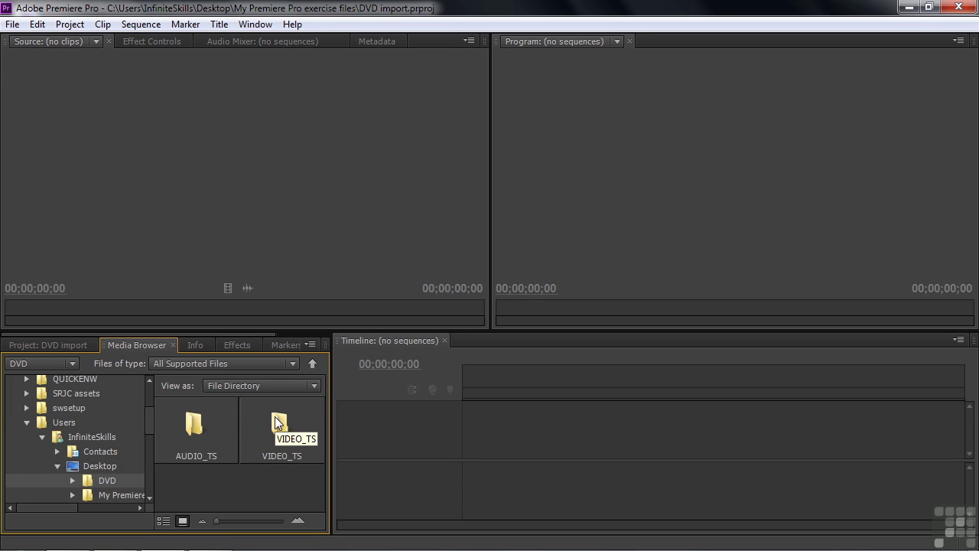
double_click(280, 423)
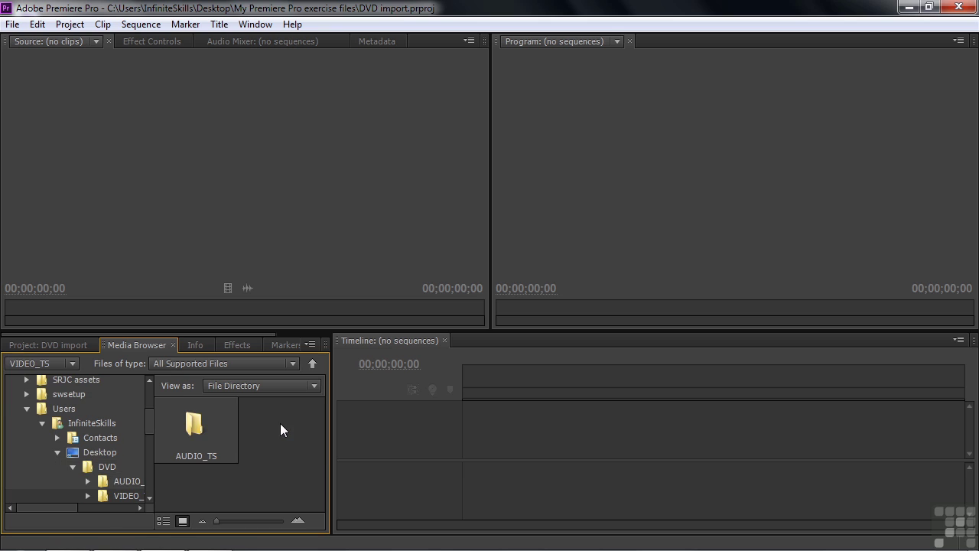
left_click_drag(320, 430, 315, 456)
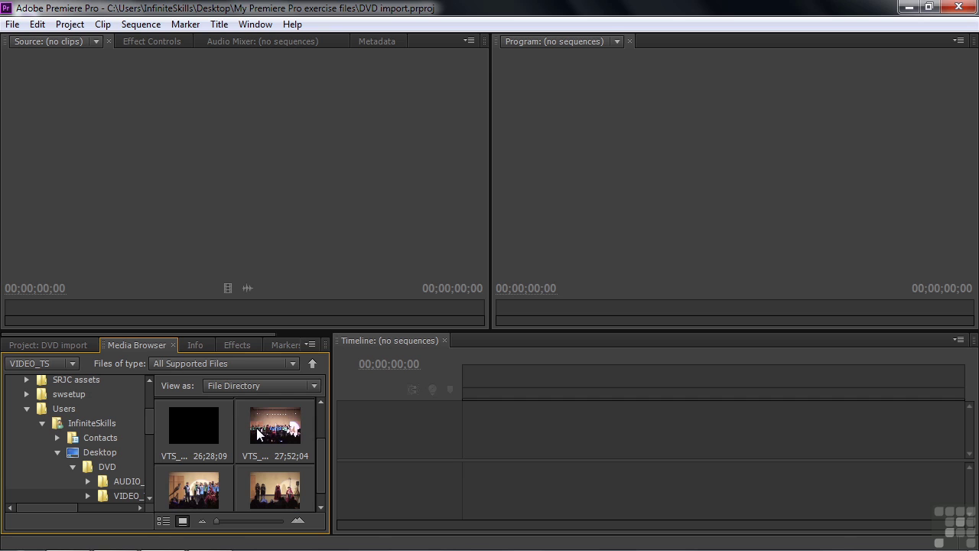
scroll(317, 474, "down", 1)
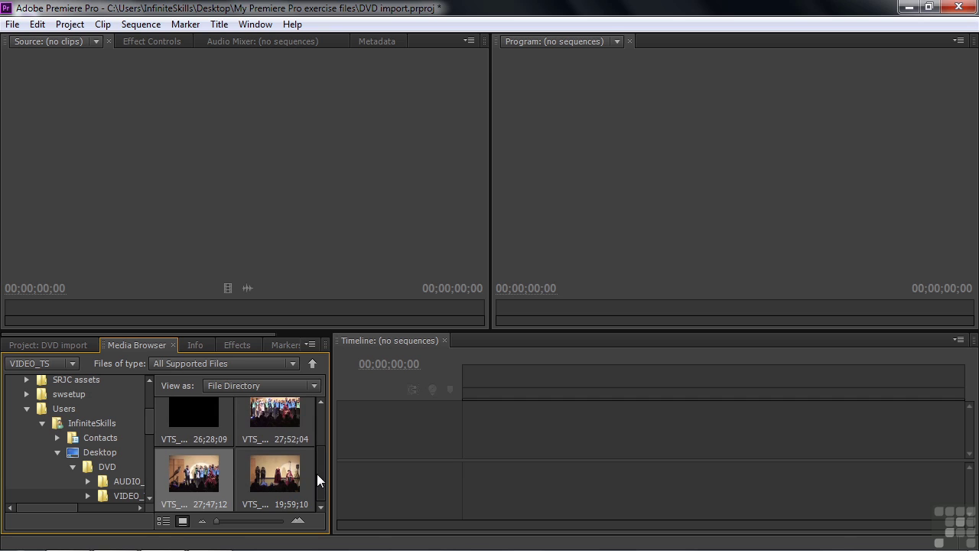
right_click(197, 465)
left_click(242, 469)
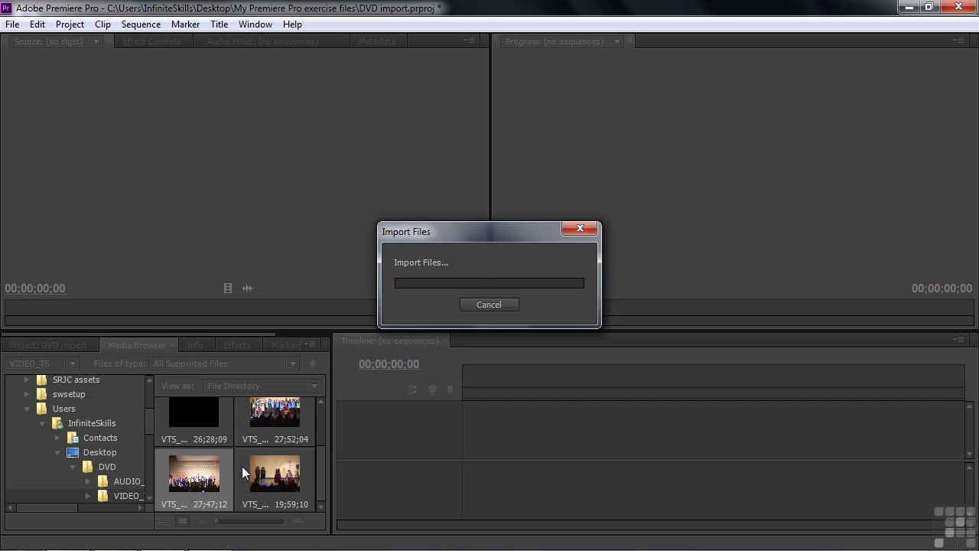
left_click(49, 346)
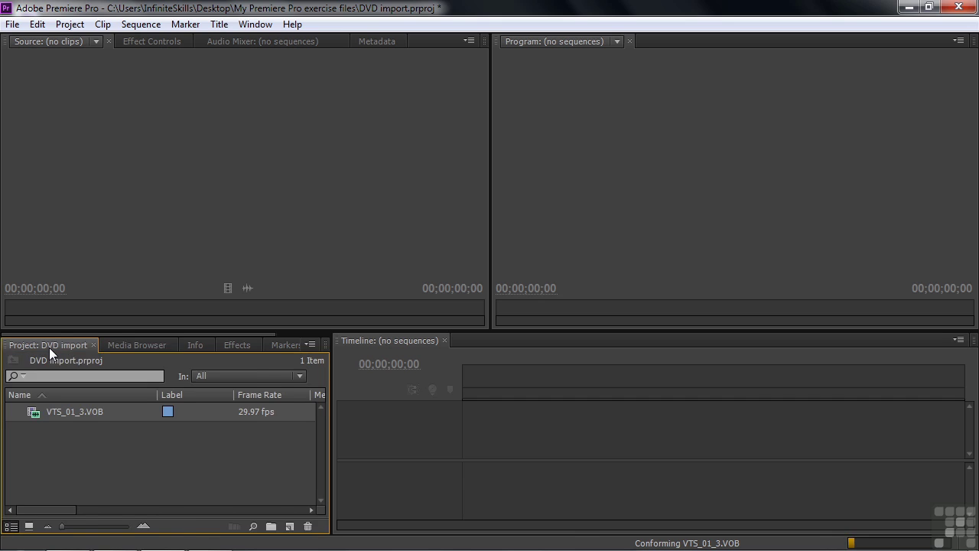
left_click(137, 345)
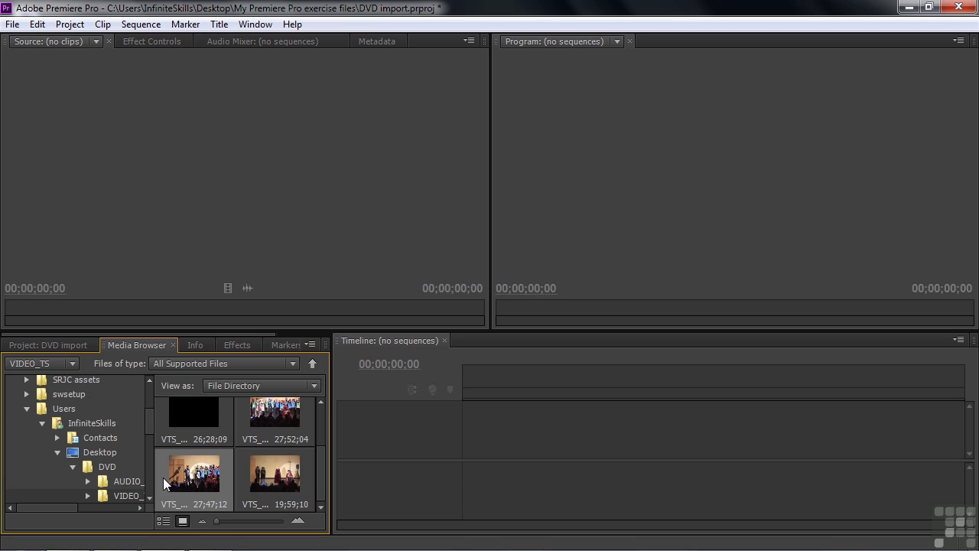
left_click_drag(163, 478, 81, 471)
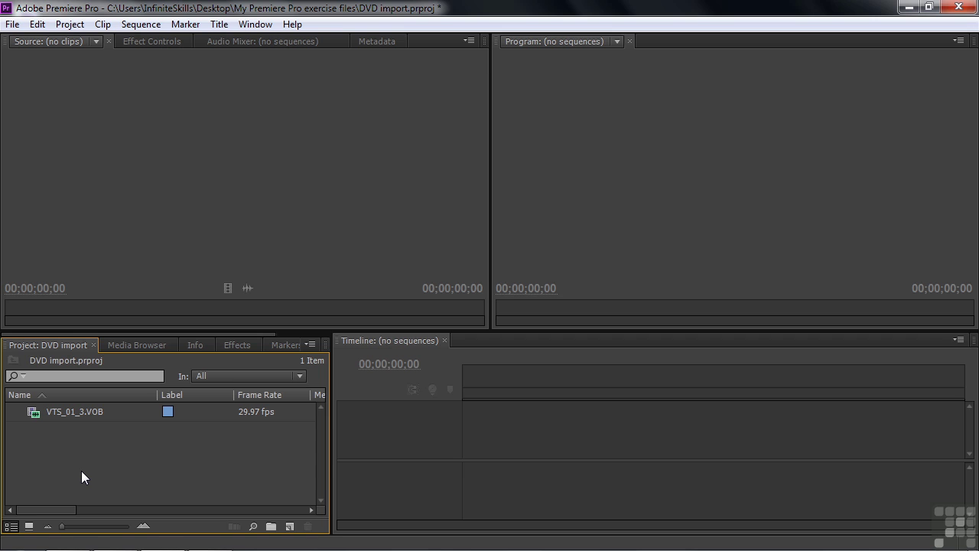
Import VTS_01_4.VOB from the DVD copy's VIDEO_TS folder using the standard Import command
left_click(17, 25)
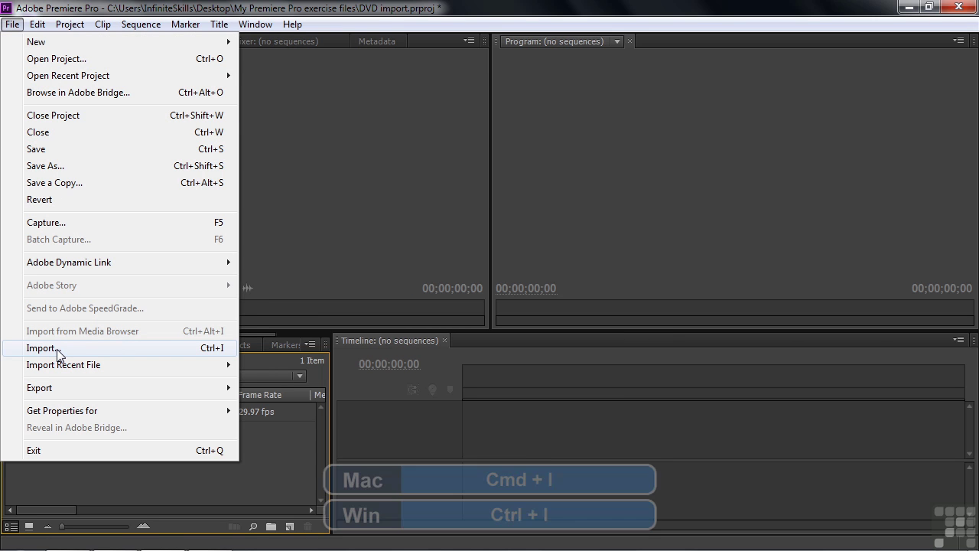
left_click(82, 473)
key("ctrl+i")
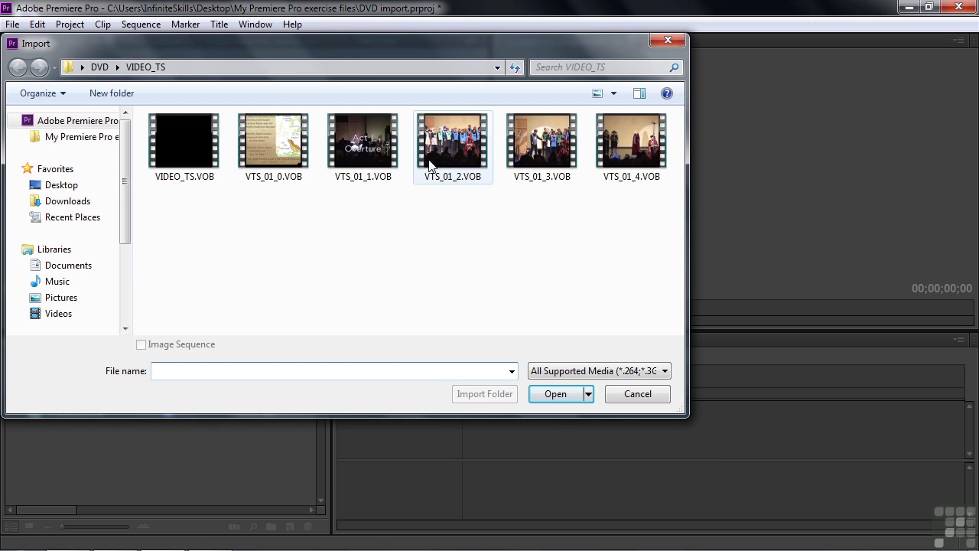
left_click(657, 152)
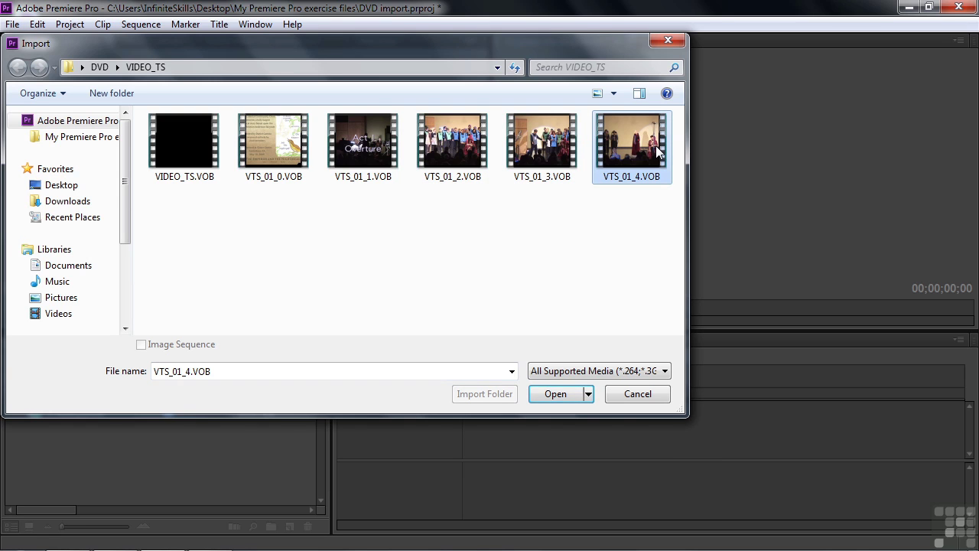
left_click(573, 400)
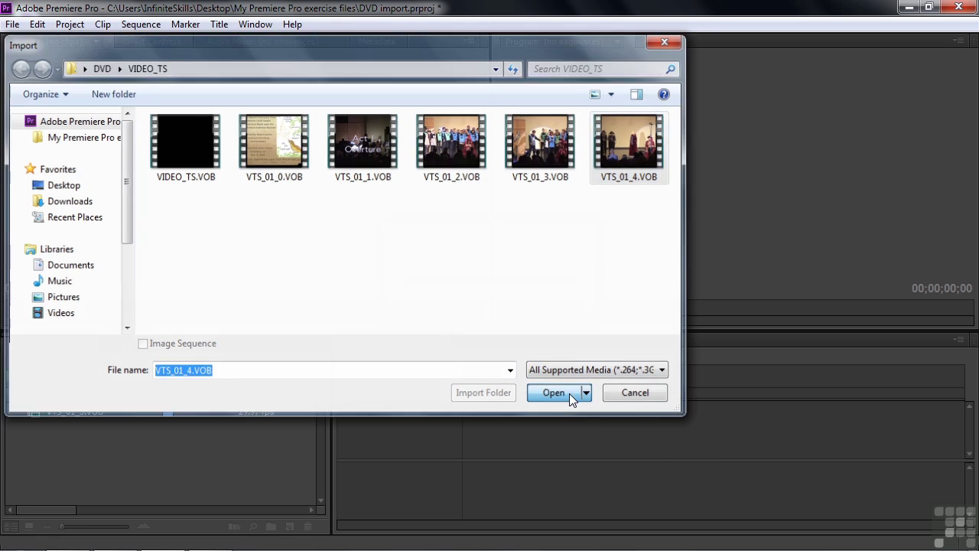